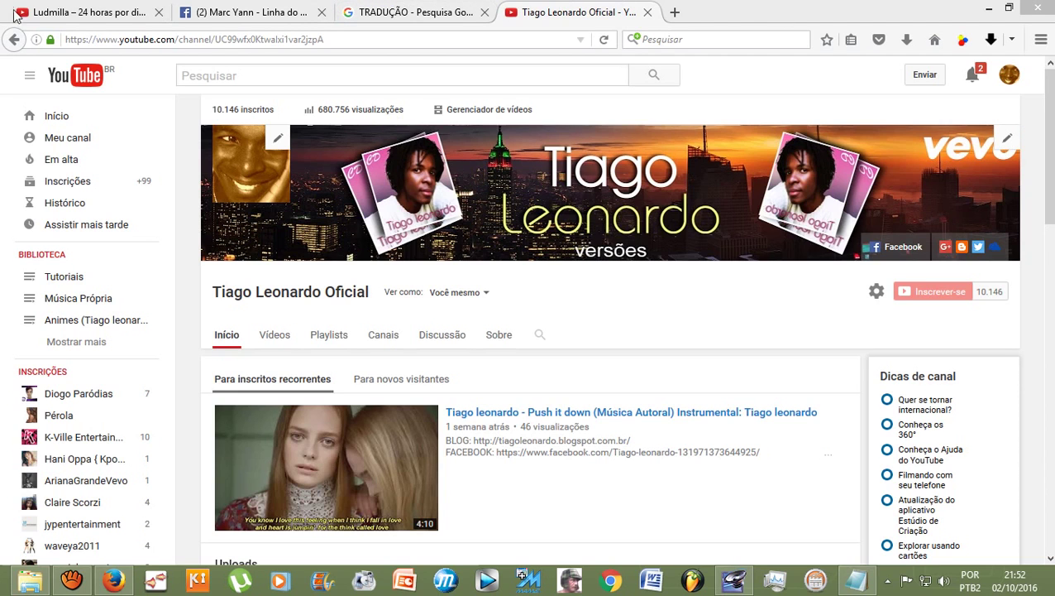
- Play a short passage of the "Ludmilla – 24 horas por dia (com letra)" YouTube video and pause it
click(85, 18)
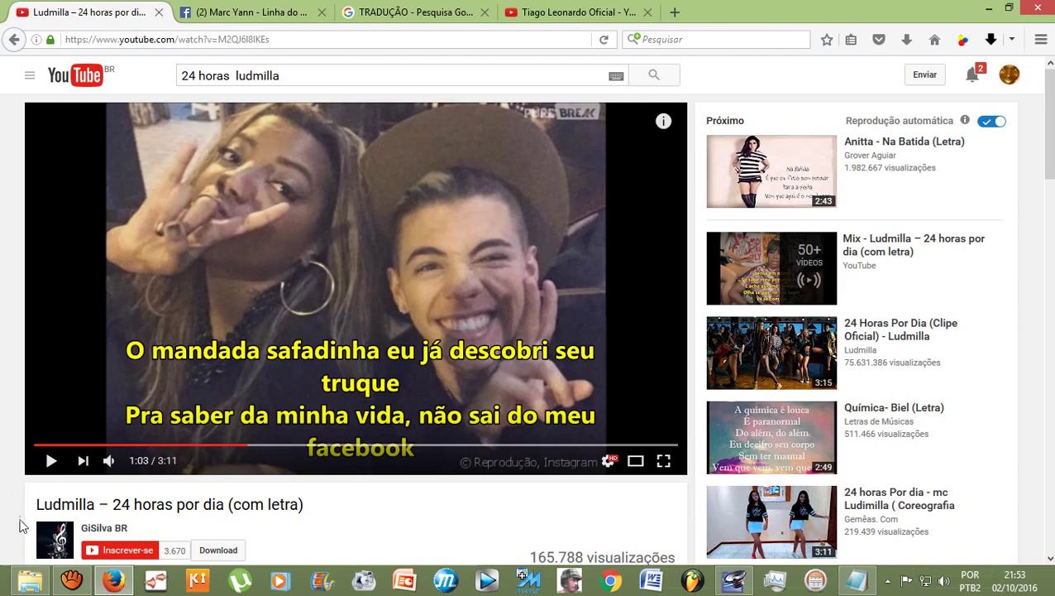
click(50, 460)
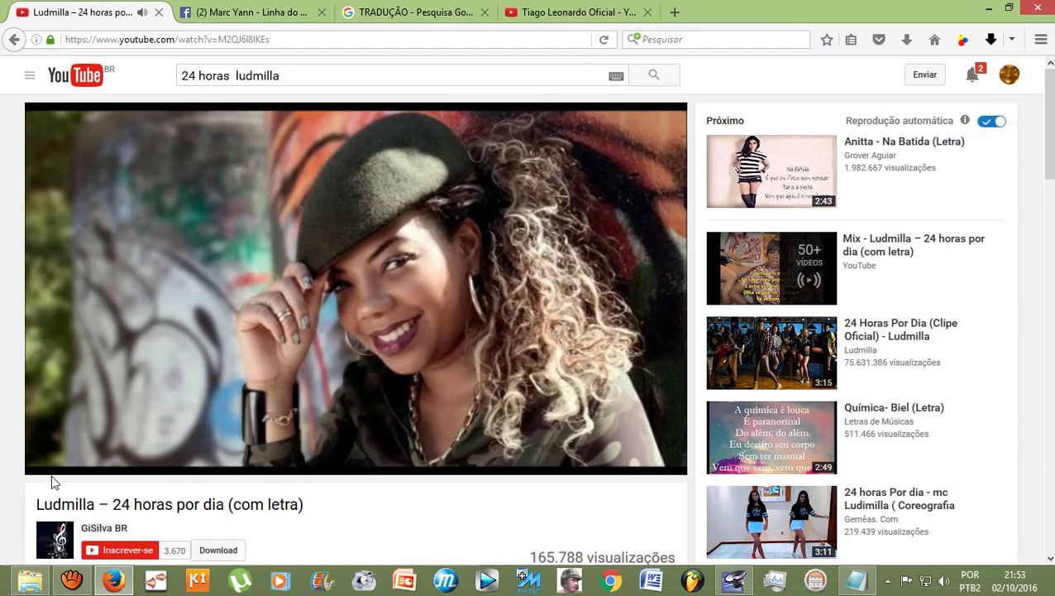
click(51, 461)
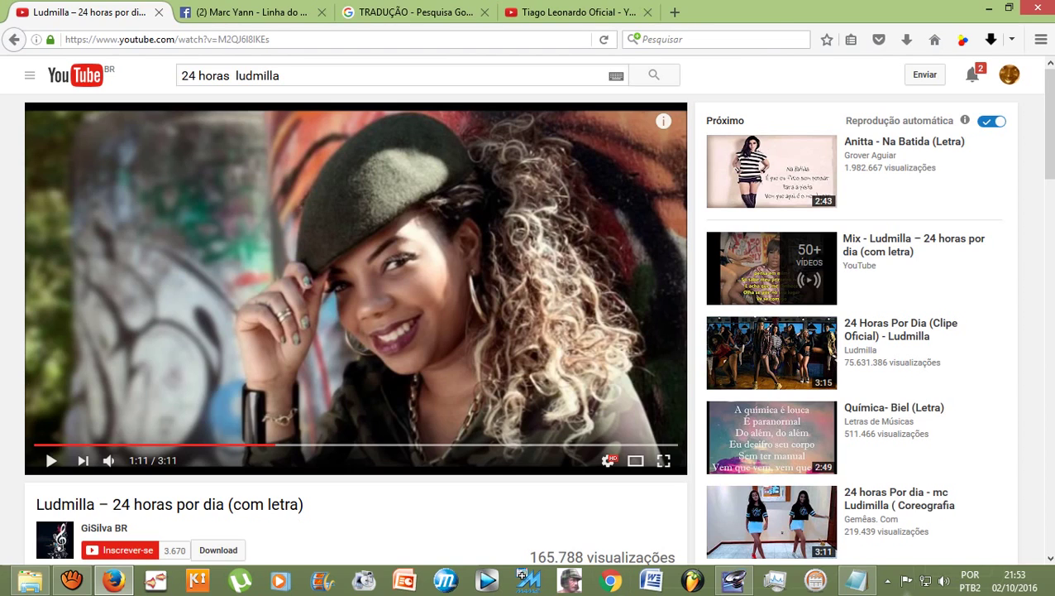
- Switch to Adobe Audition, place the cursor near the end of the Track 9 (4) vocal at 1:08.789, and open the clip's waveform for editing
click(735, 583)
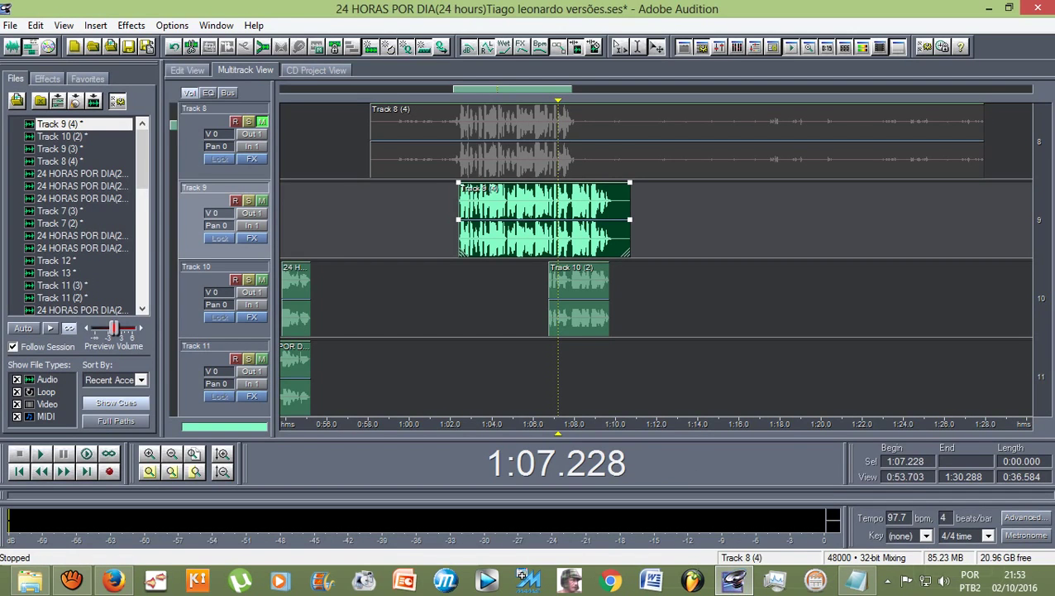
drag(558, 100, 580, 100)
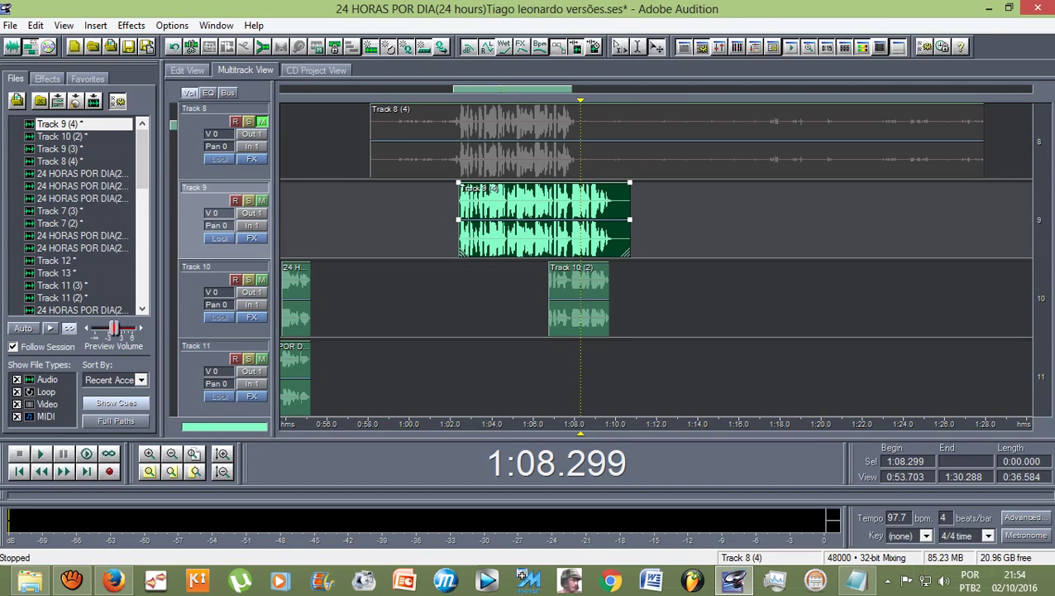
key(Right)
key(Right)
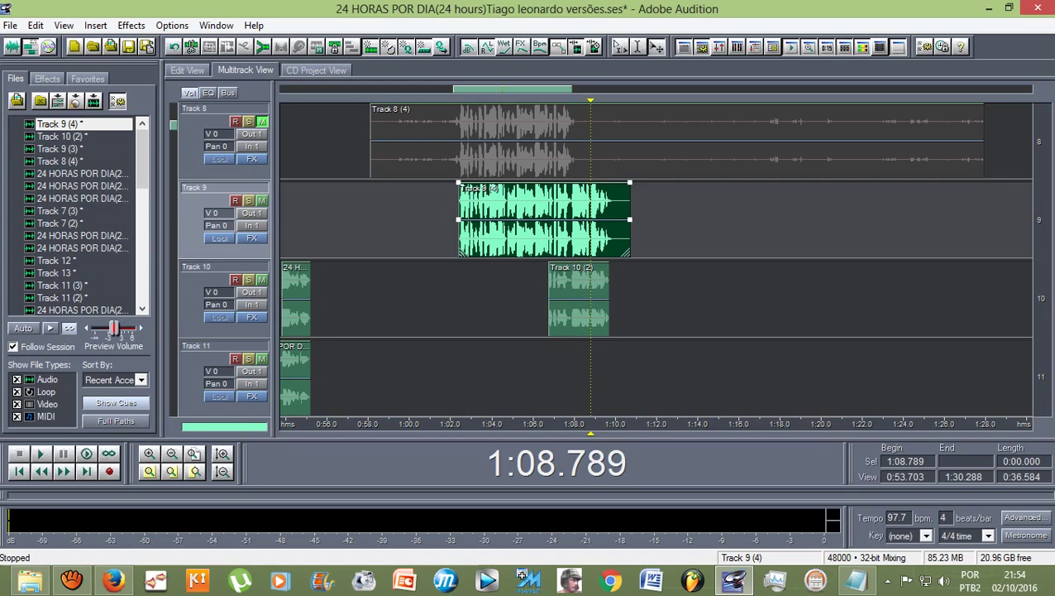
key(8)
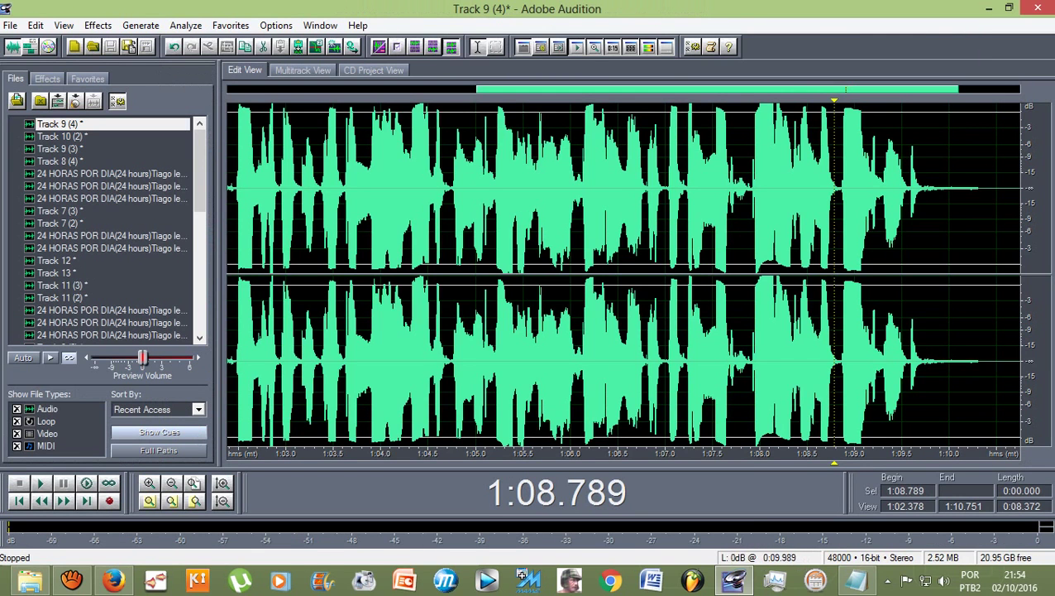
- Listen repeatedly to the last phrase of the Track 9 (4) vocal, starting playback at 1:07.916
click(752, 188)
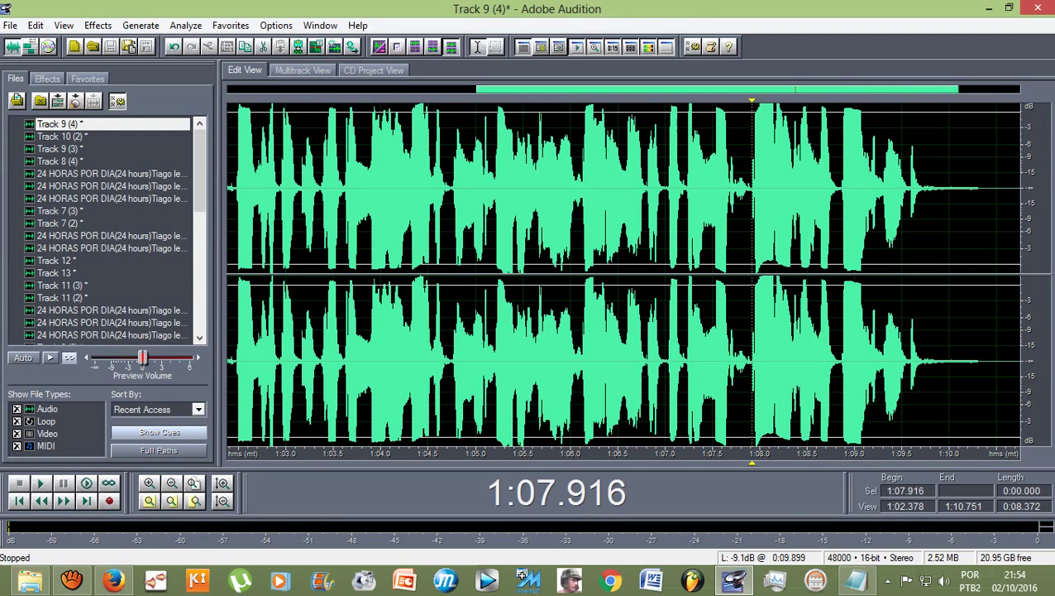
key(space)
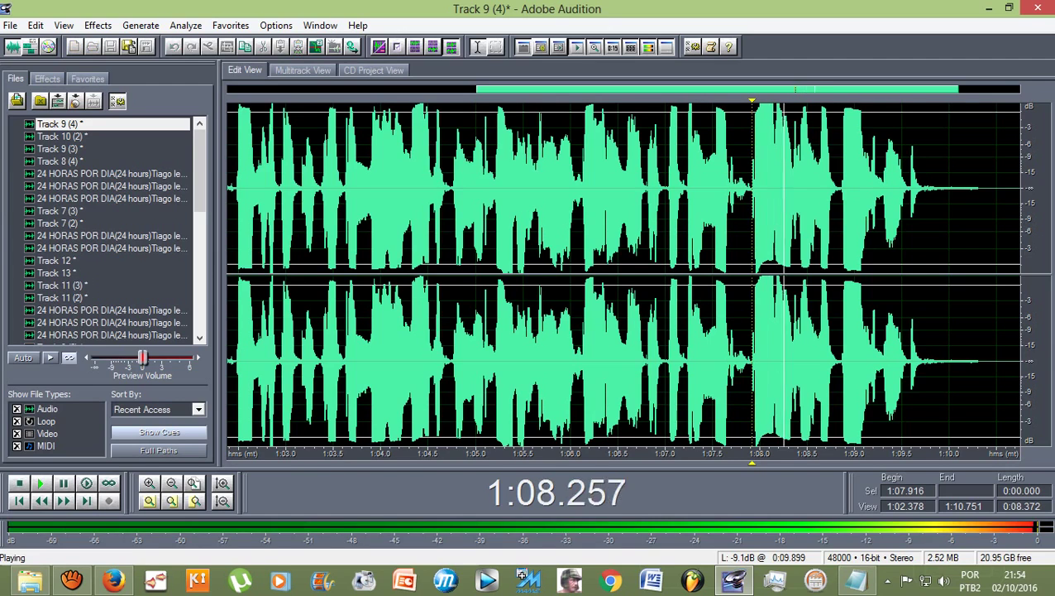
key(space)
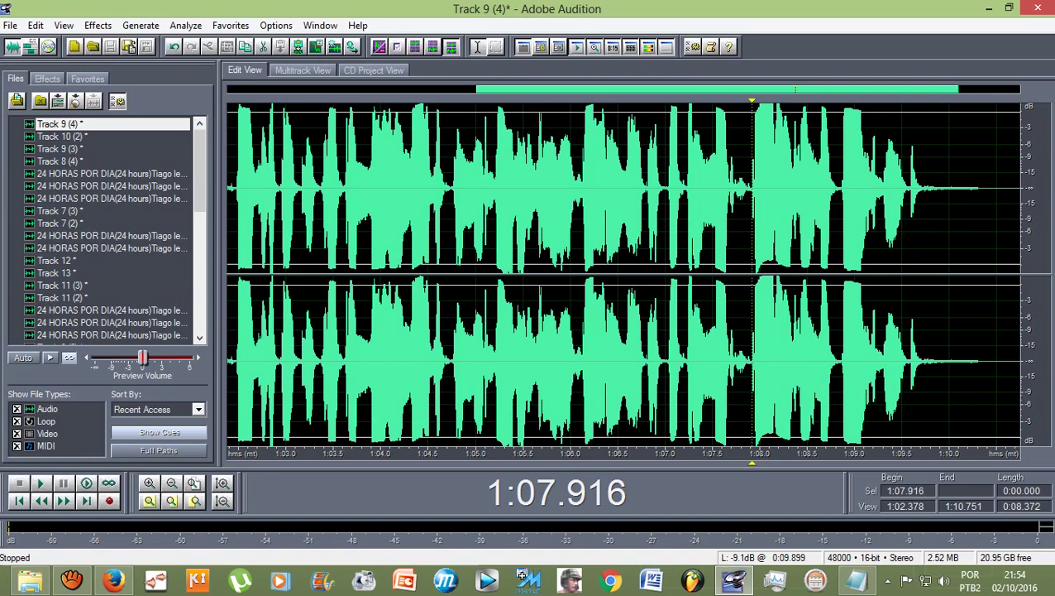
key(space)
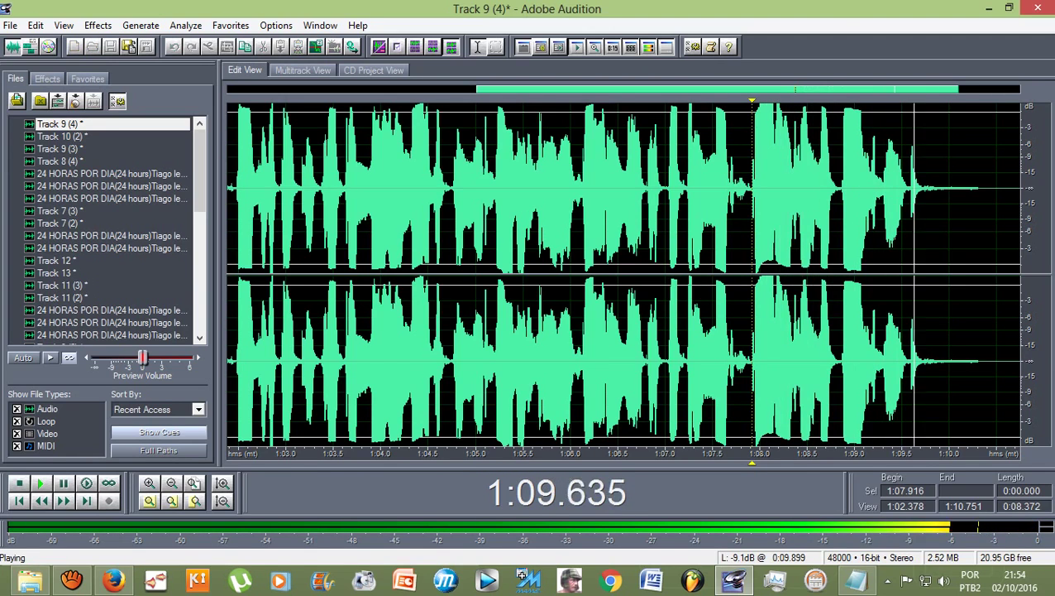
key(space)
key(space)
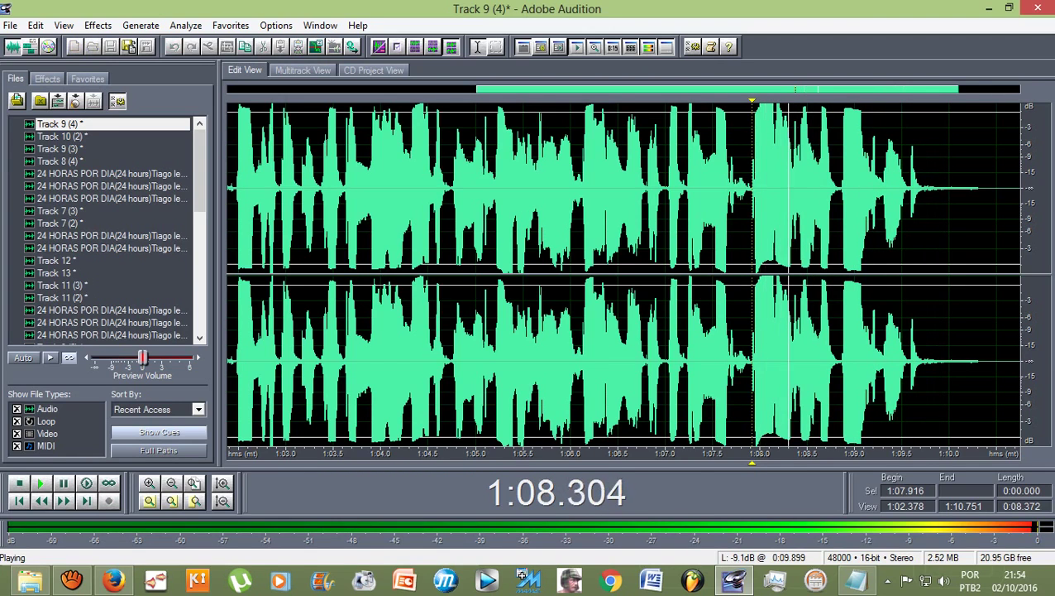
key(space)
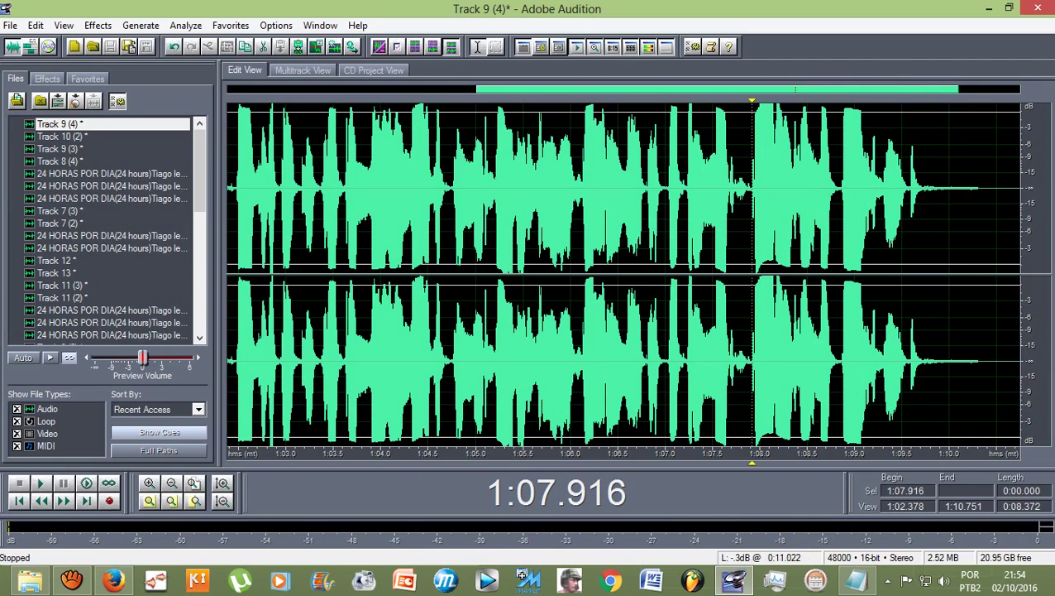
- Select the waveform's tail from about 1:09.169 to 1:11.758 and play it back to check the start point
drag(861, 273, 1034, 273)
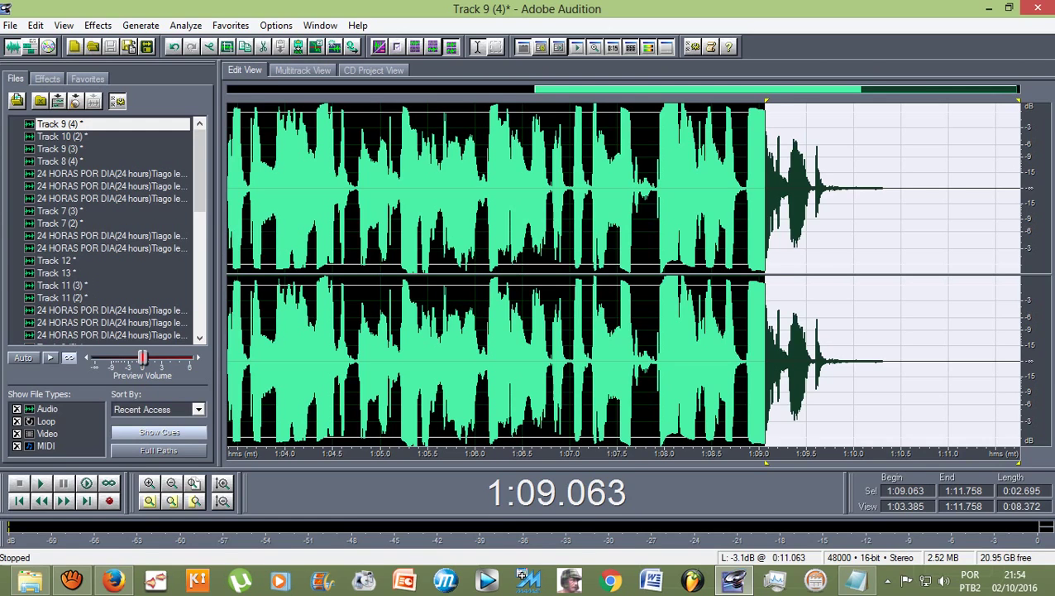
key(space)
key(space)
drag(766, 101, 776, 101)
key(space)
key(space)
key(space)
key(space)
key(space)
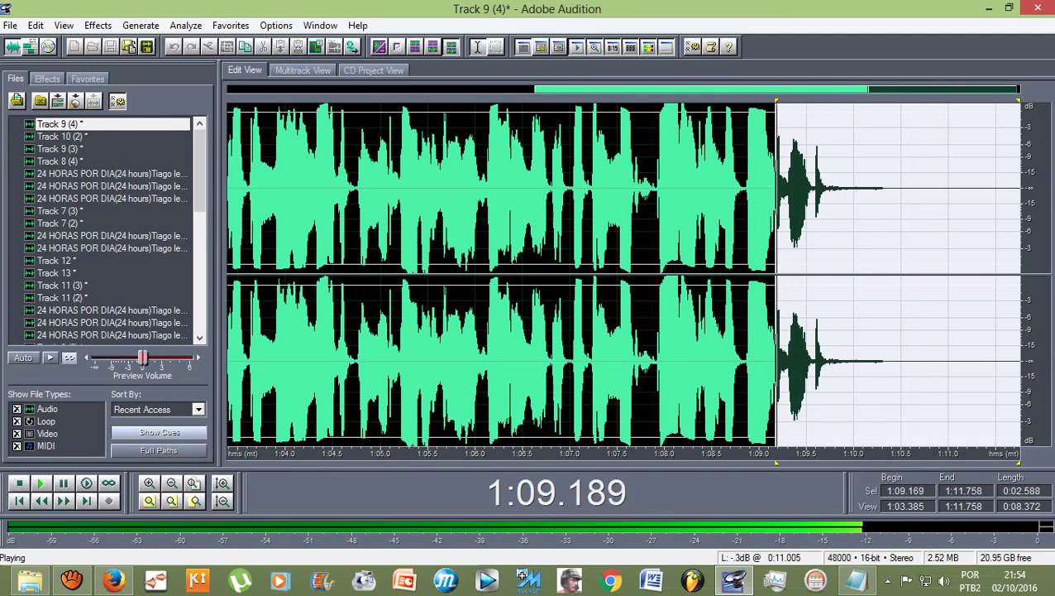
- Refine the selection of the vocal's last word so it runs from 1:09.293 to 1:11.819, checking it by ear
drag(776, 273, 788, 273)
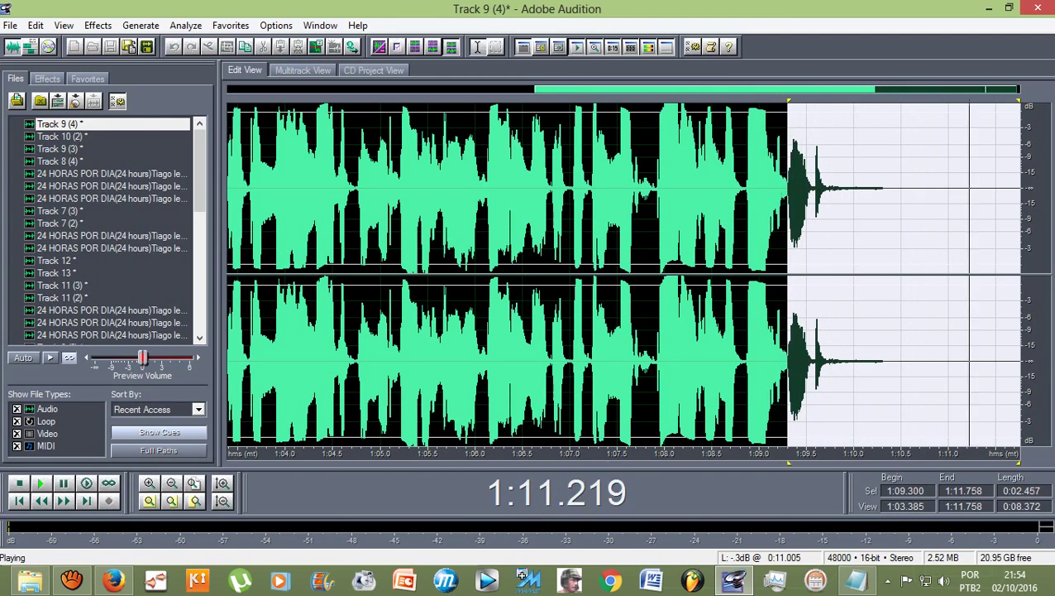
key(space)
key(space)
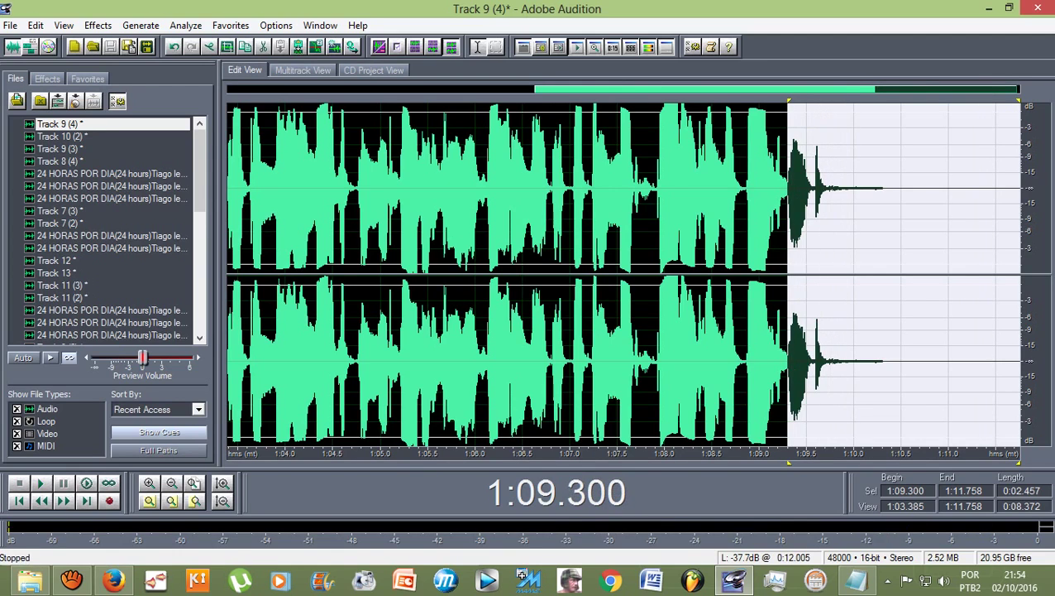
key(space)
key(space)
drag(786, 273, 1025, 273)
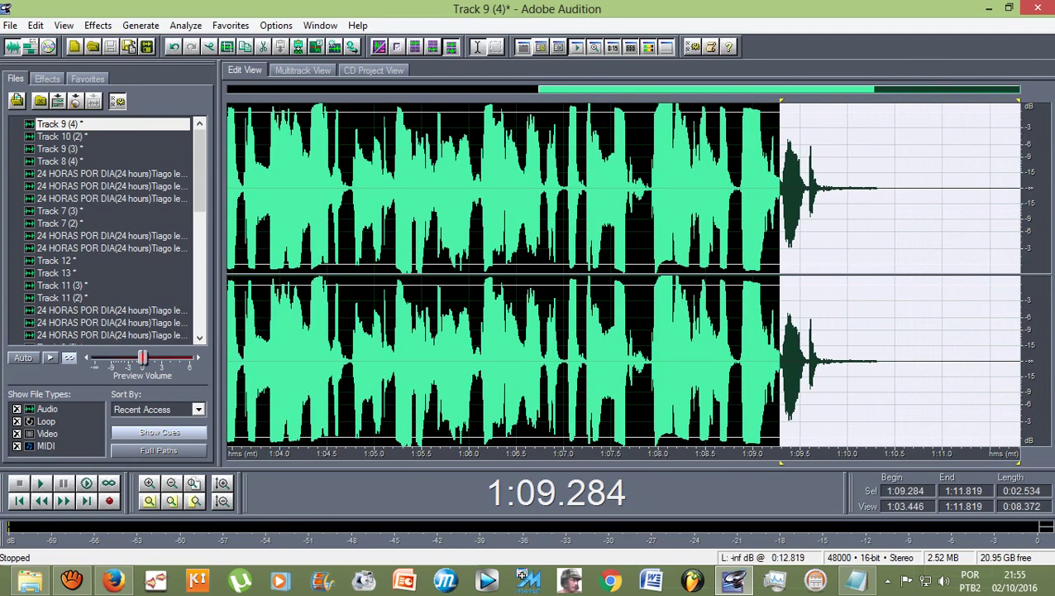
scroll(951, 273, down, 2)
scroll(905, 273, up, 2)
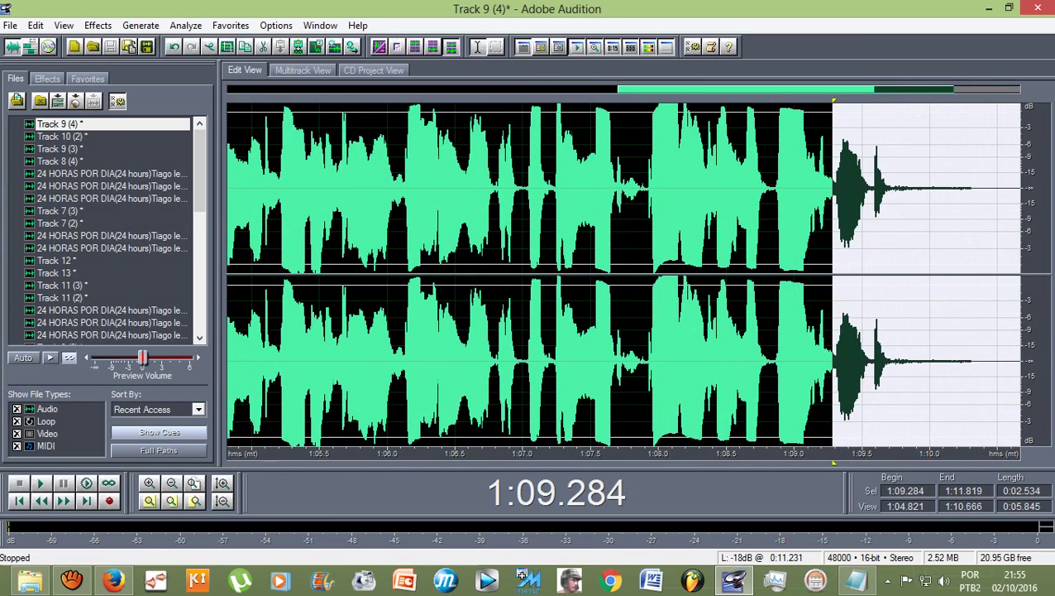
key(Right)
shift+click(827, 273)
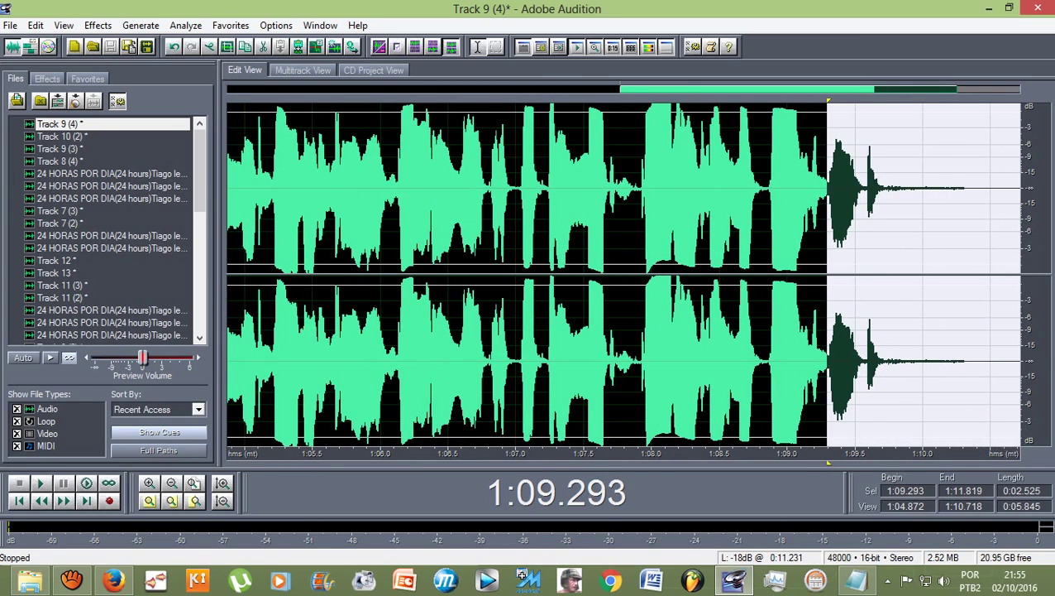
scroll(827, 273, down, 2)
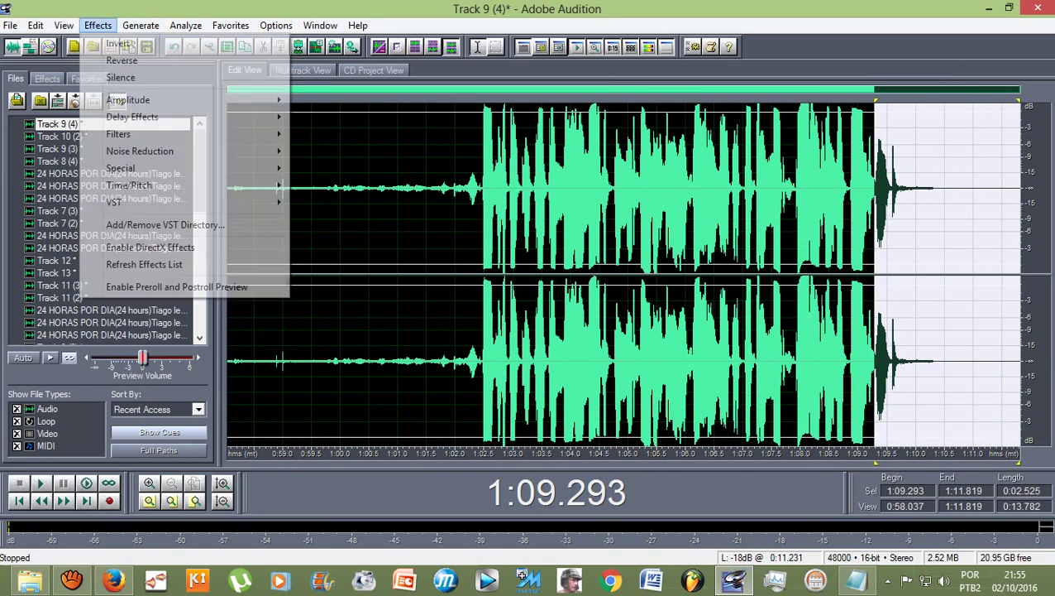
- Open the Echo delay effect for the selected tail and preview it with the Drain Pipe preset
click(97, 25)
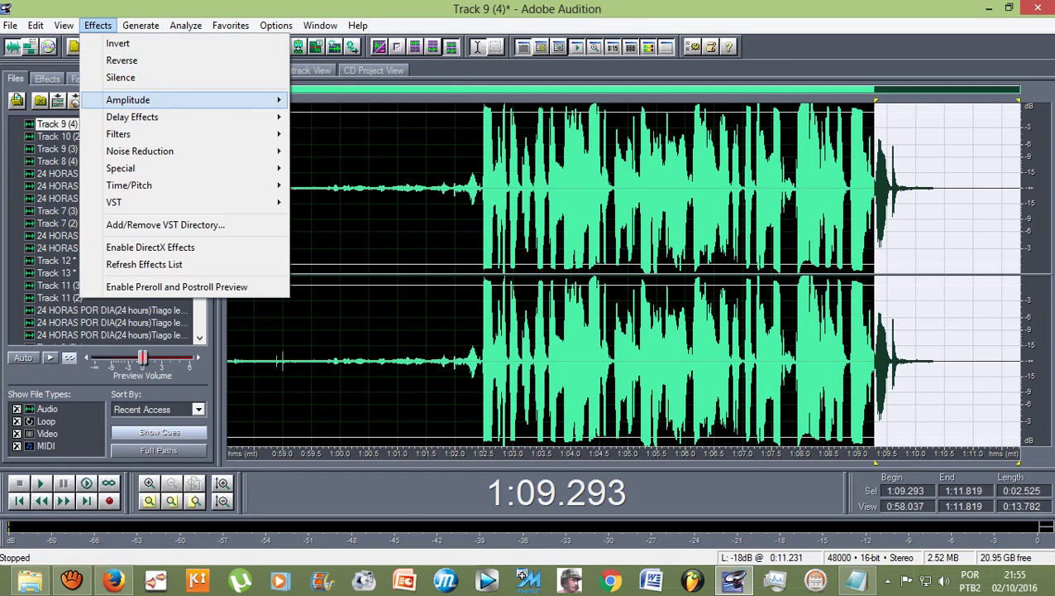
mouse_move(133, 117)
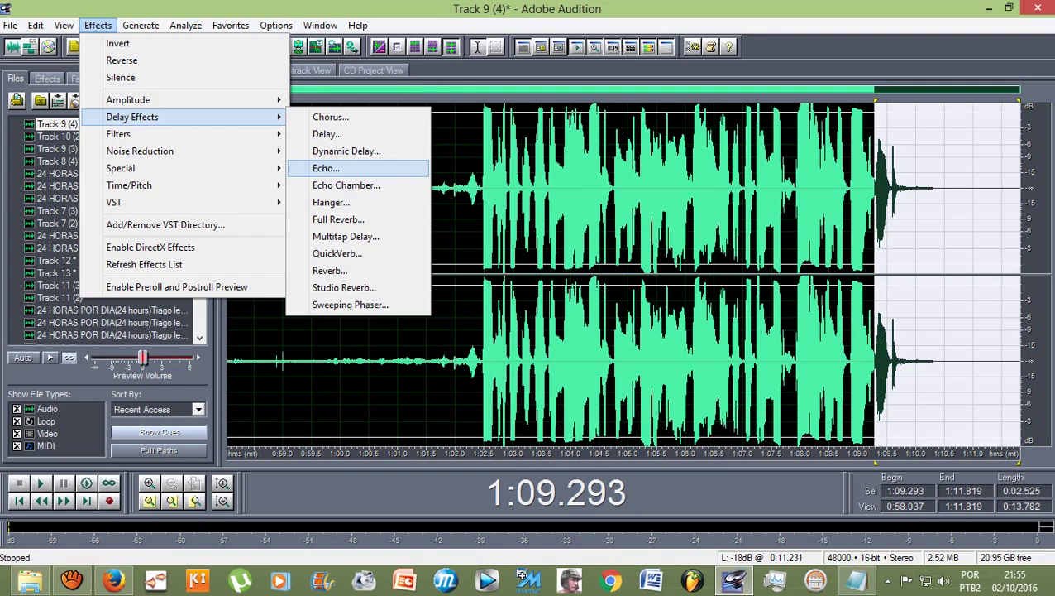
click(326, 168)
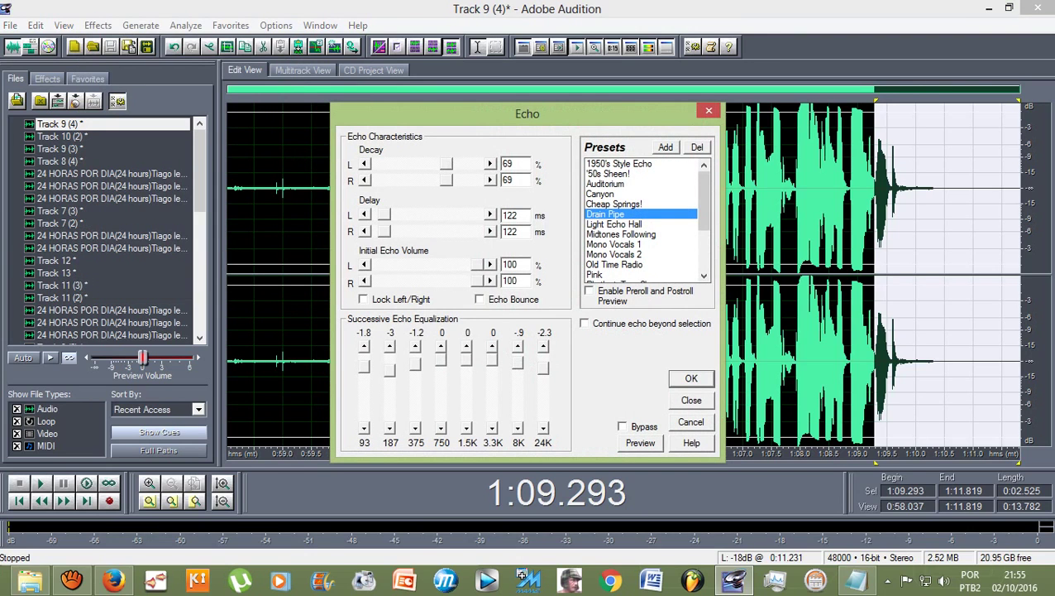
drag(527, 113, 449, 92)
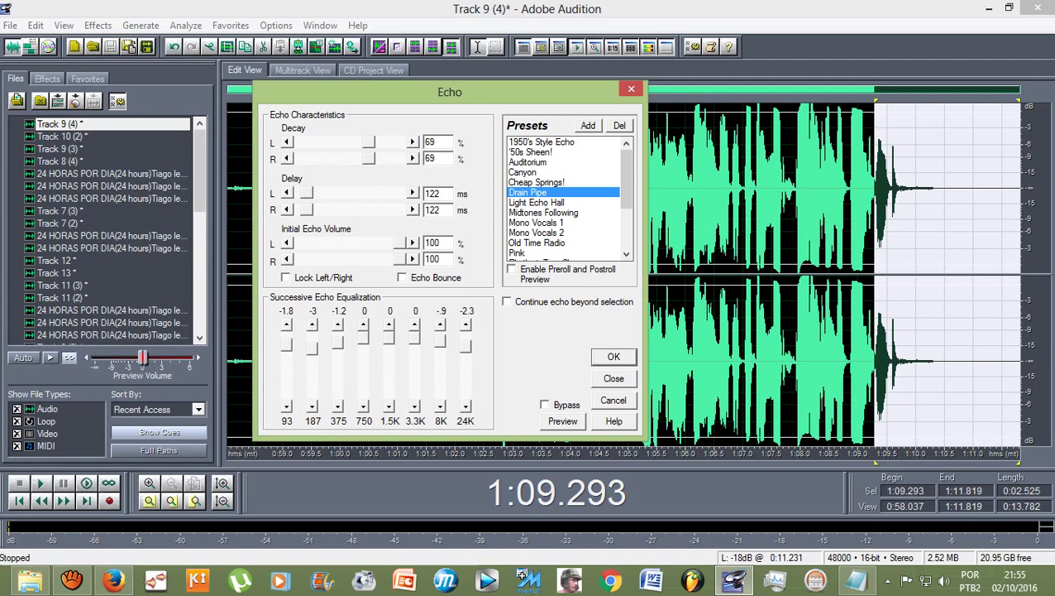
click(562, 421)
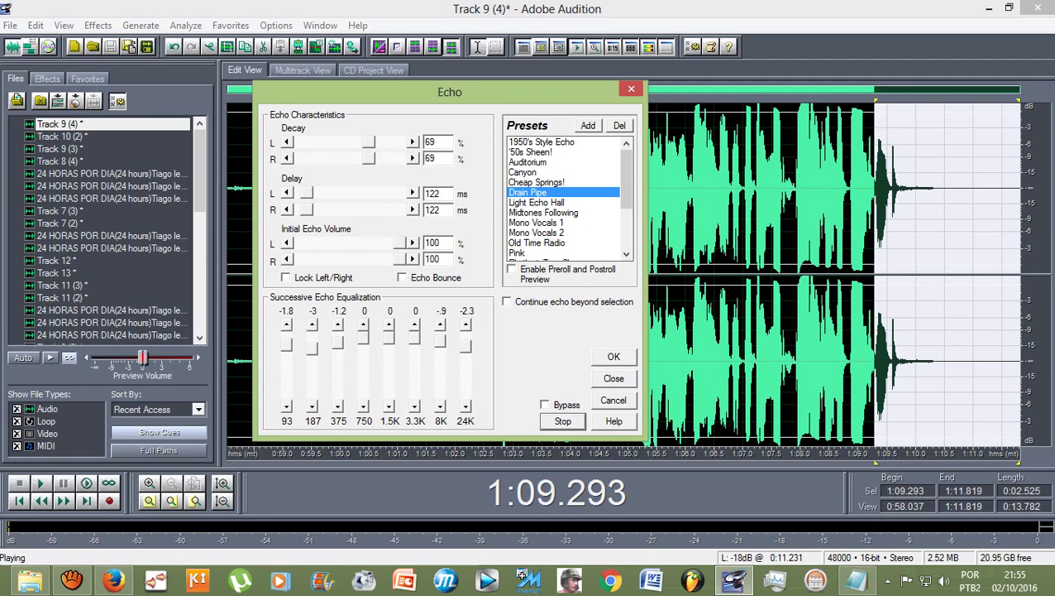
key(alt+p)
key(alt+p)
key(space)
- Preview the 1950's Style Echo, '50s Sheen!, Auditorium and Cheap Springs! presets on the selected tail for comparison
click(542, 141)
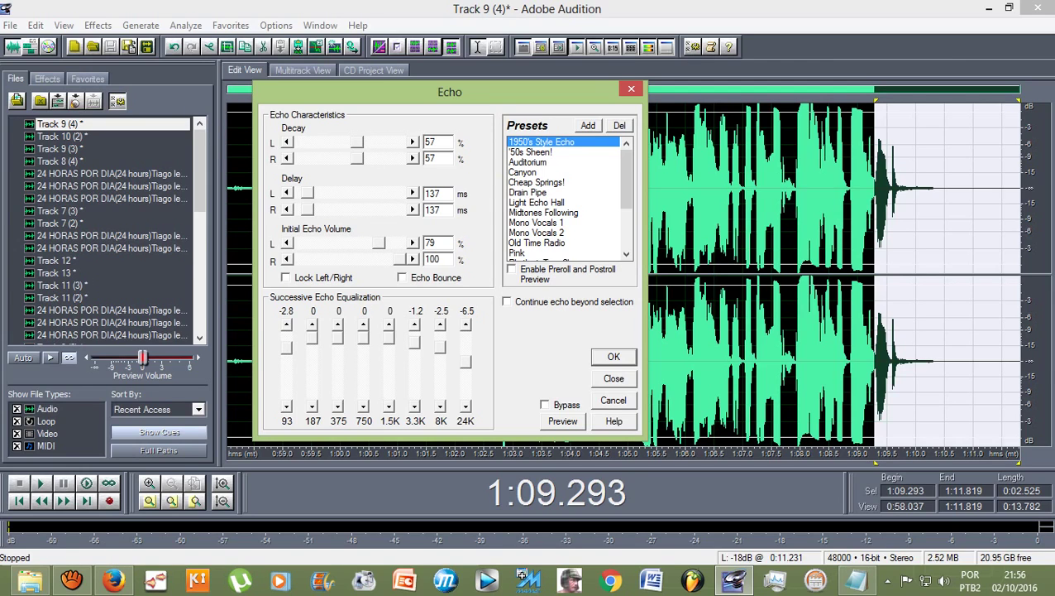
click(563, 421)
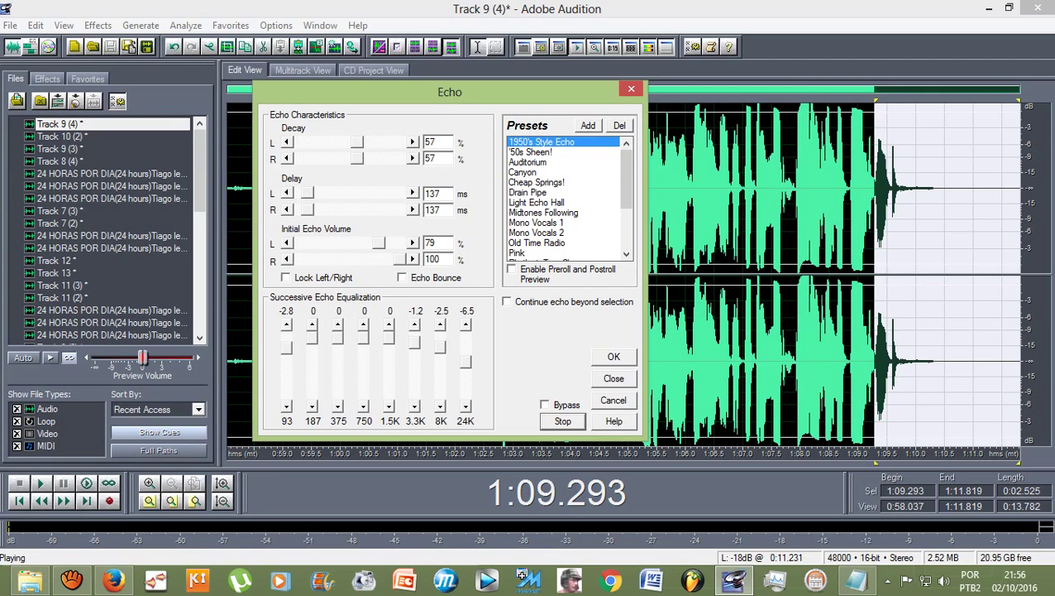
click(530, 152)
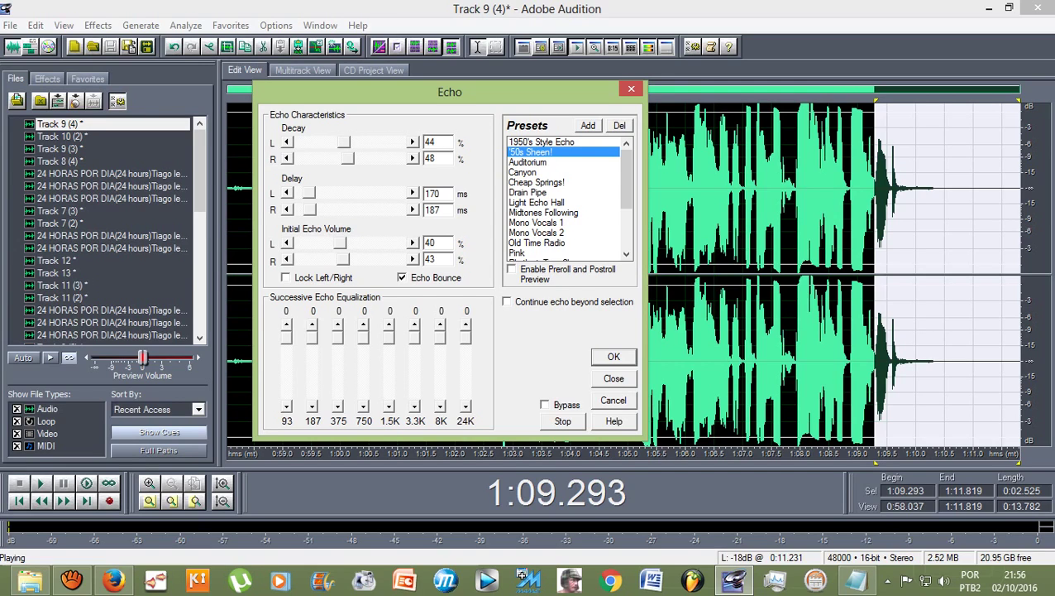
click(528, 162)
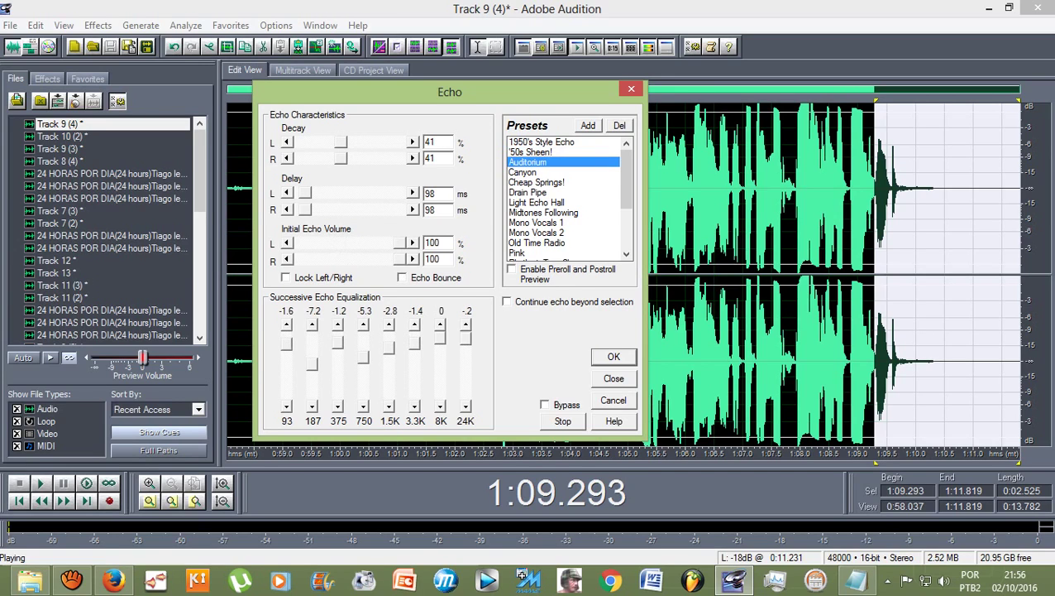
click(536, 182)
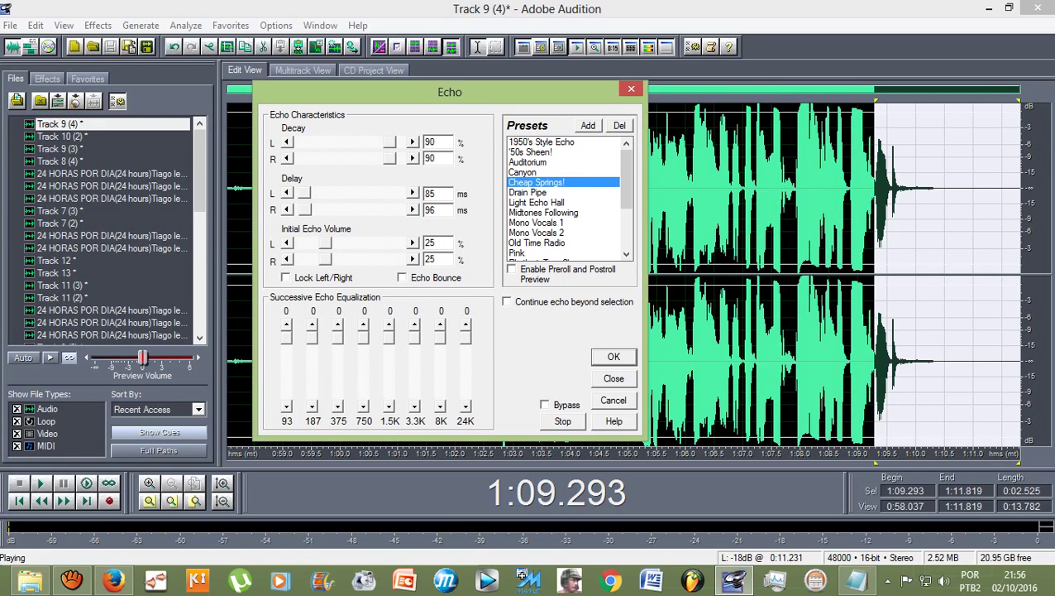
- Choose the Drain Pipe echo preset and apply it to the selected tail
click(528, 192)
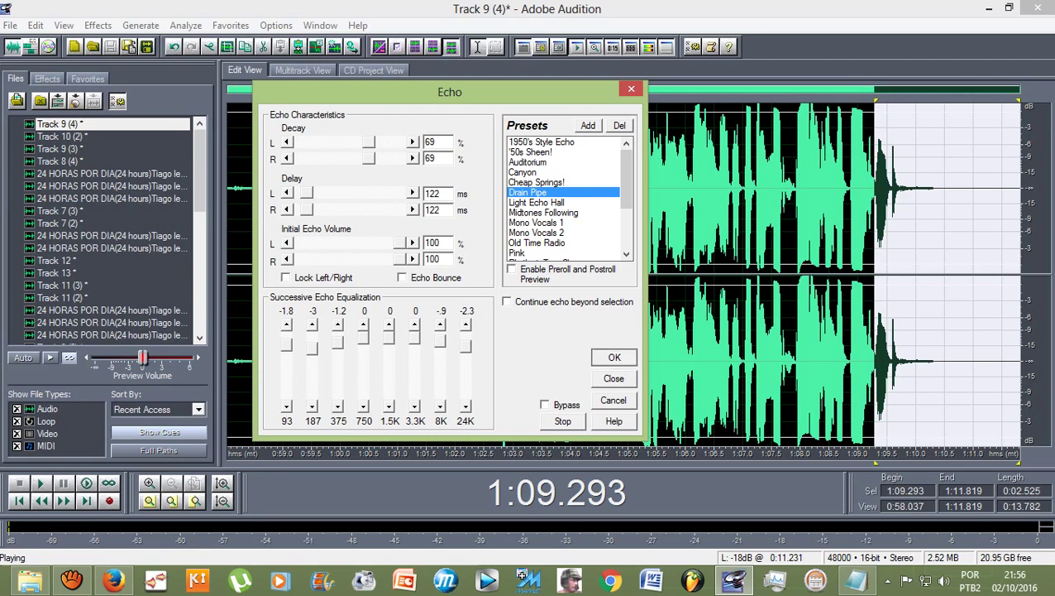
click(614, 356)
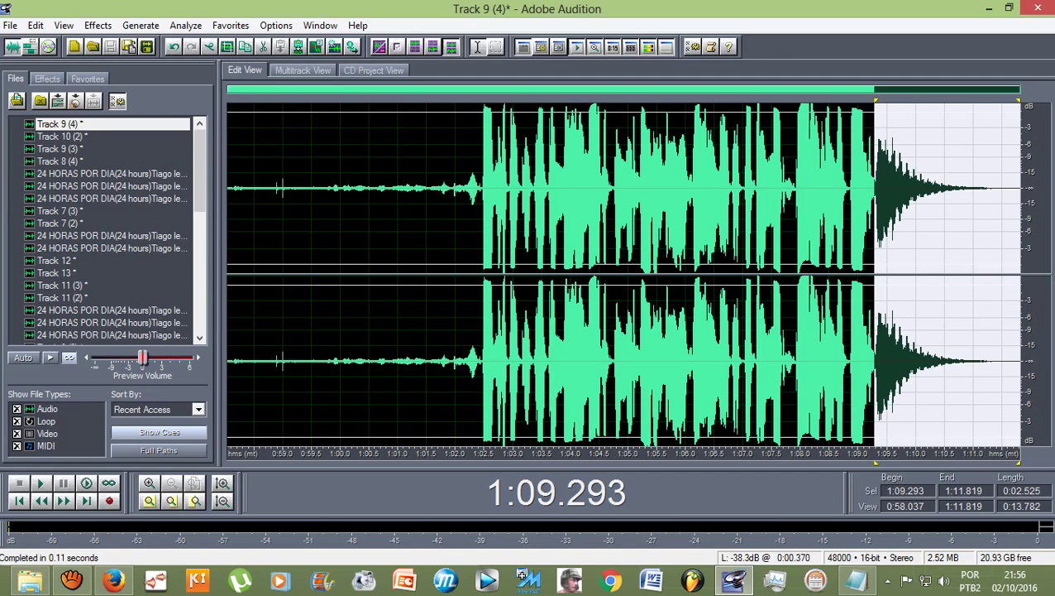
click(72, 583)
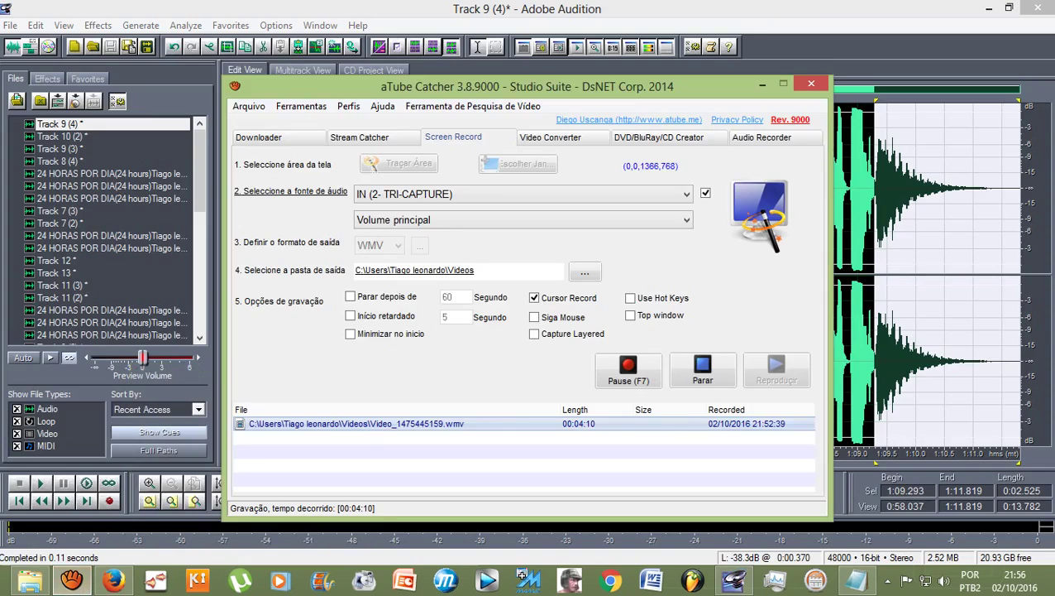